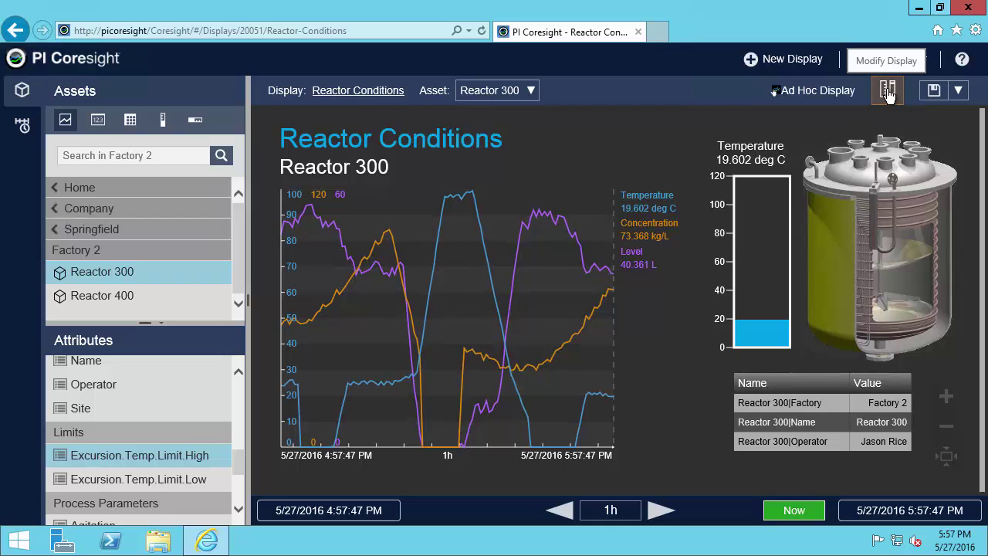
- Add a multi-state to the Temperature gauge, showing five default states from 120 down to 24
click(888, 92)
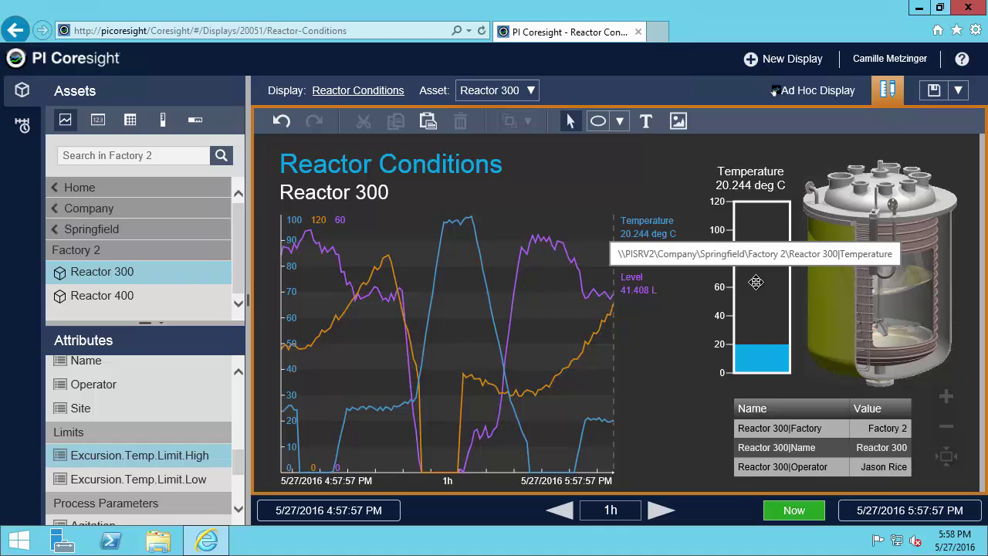
right_click(756, 282)
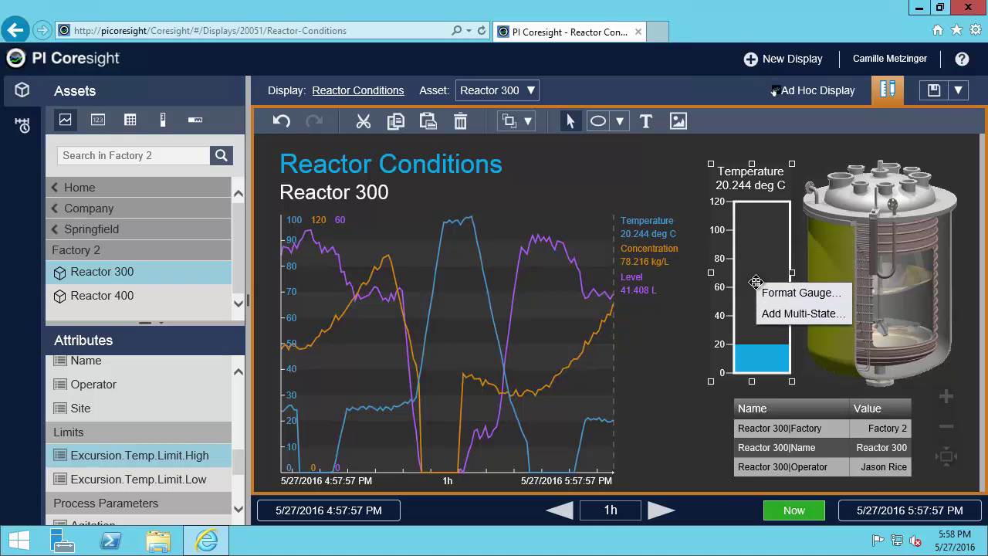
click(798, 322)
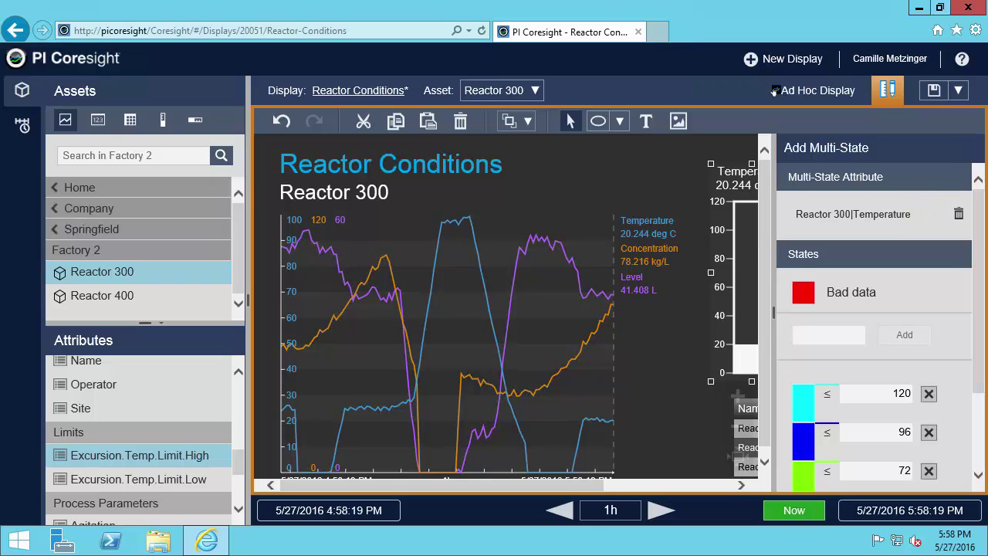
scroll(983, 235, down, 3)
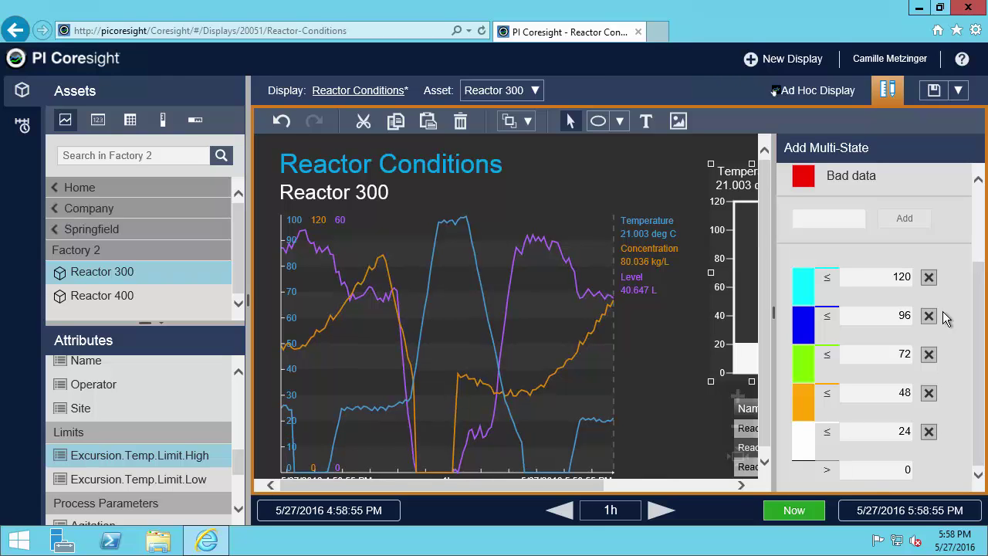
- Delete the 24 and 48 states and change the 72 limit to 80
click(932, 439)
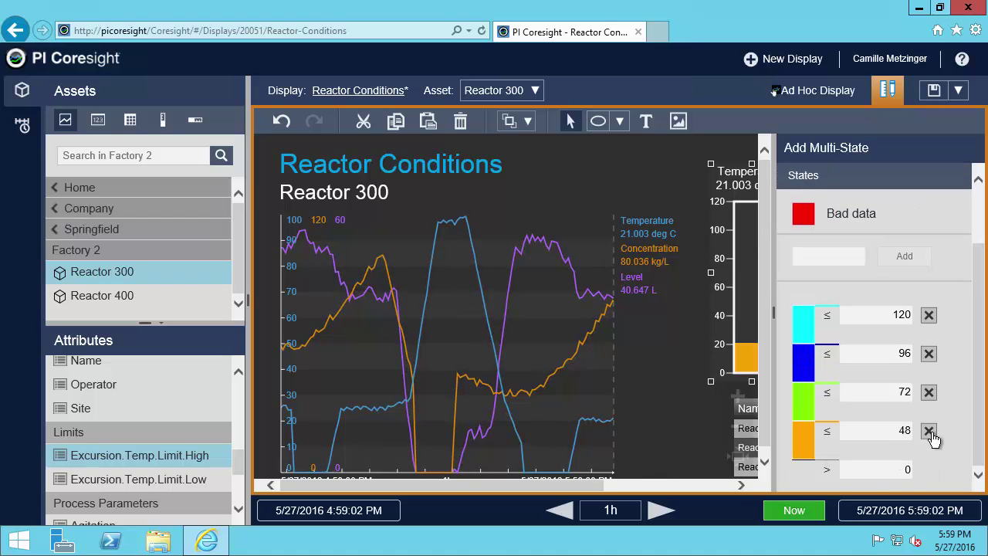
click(933, 439)
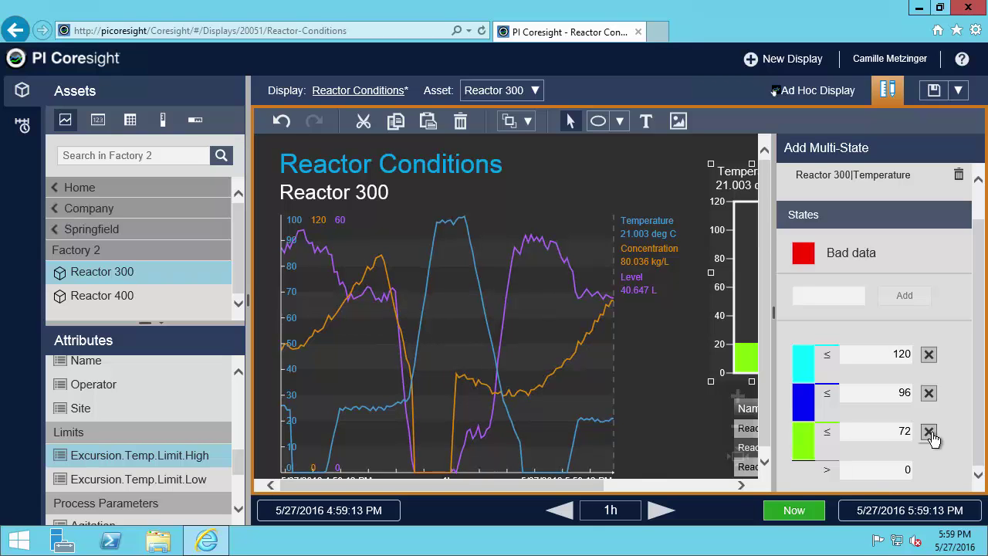
click(903, 430)
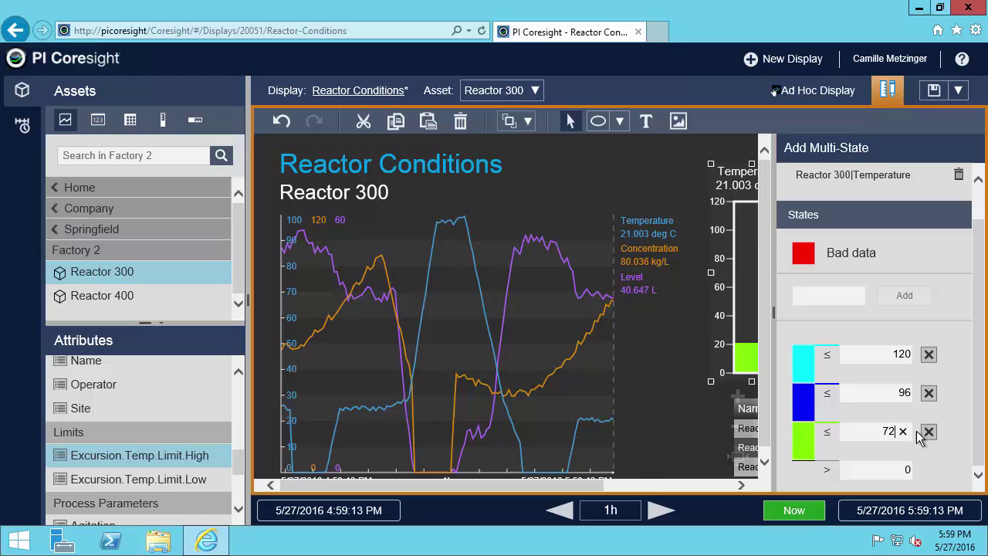
key(BackSpace)
key(BackSpace)
text(80)
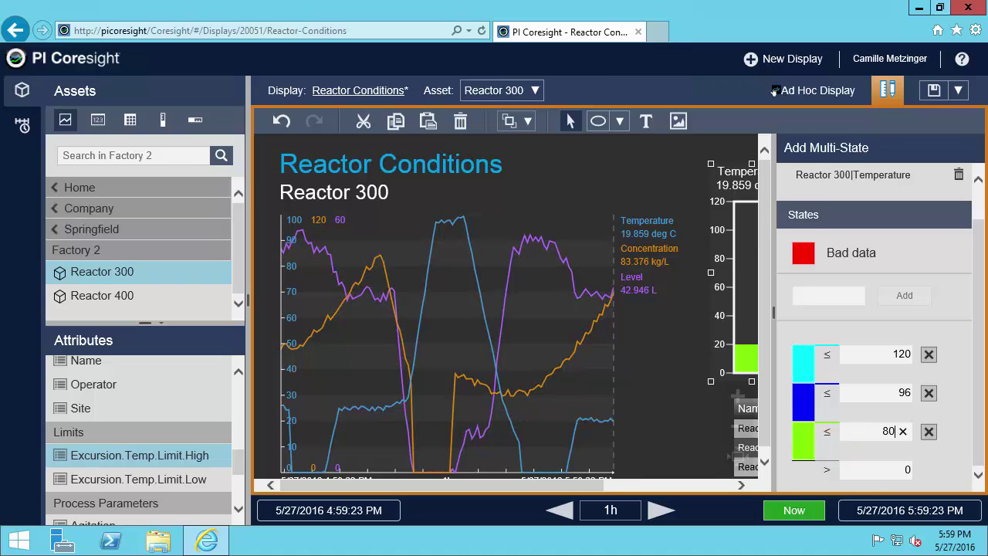
- Colour the 96 state orange and the 120 state red
click(802, 408)
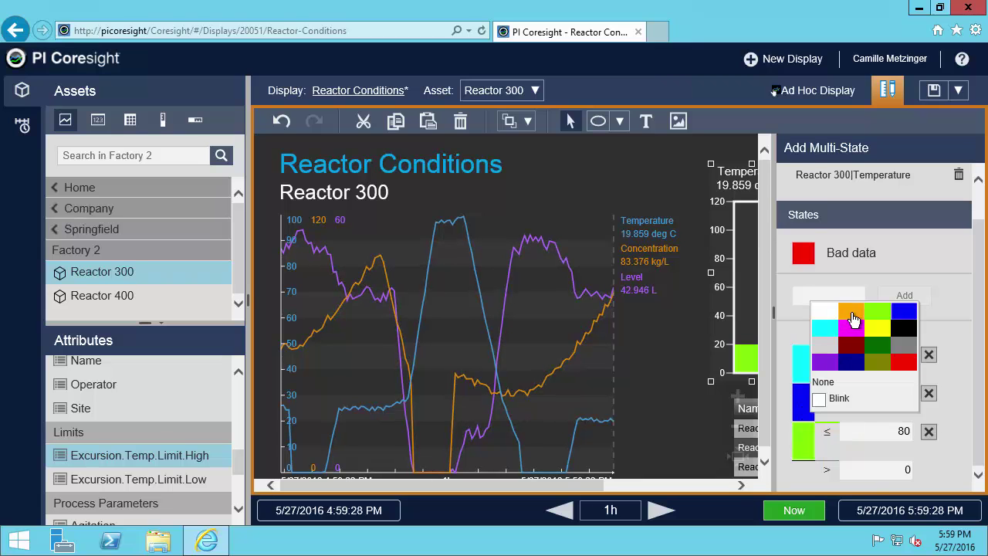
click(854, 318)
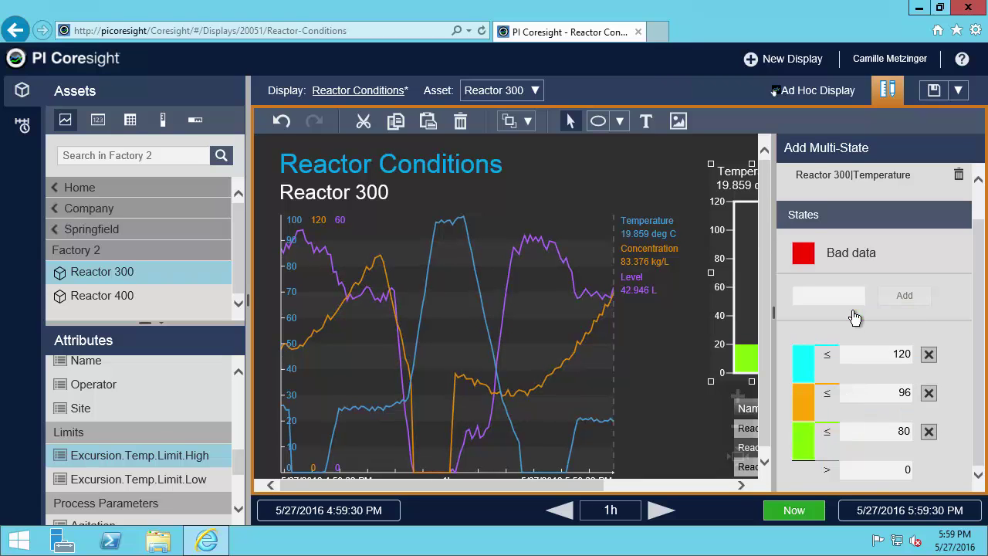
click(805, 369)
click(905, 441)
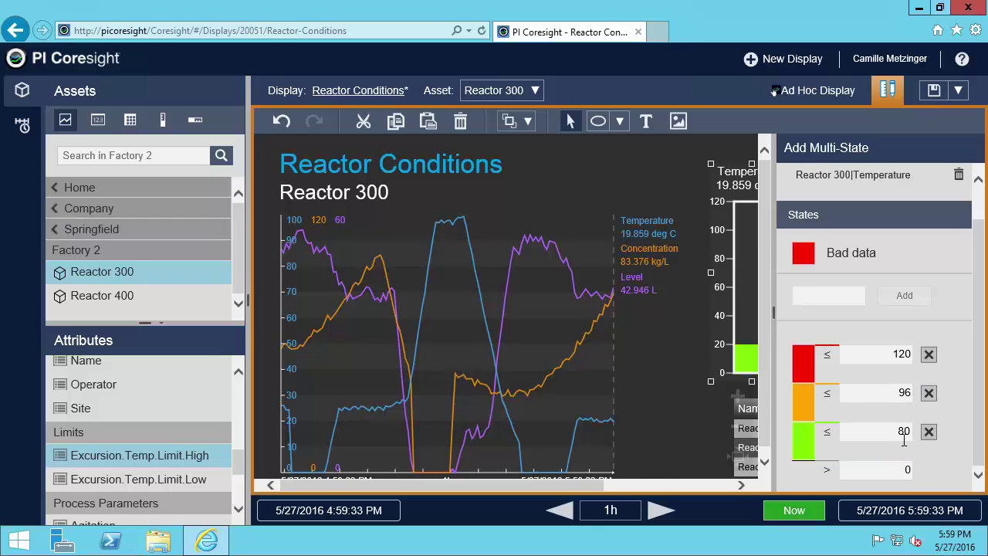
- Change the middle state's limit from 96 to 90
drag(892, 392, 956, 392)
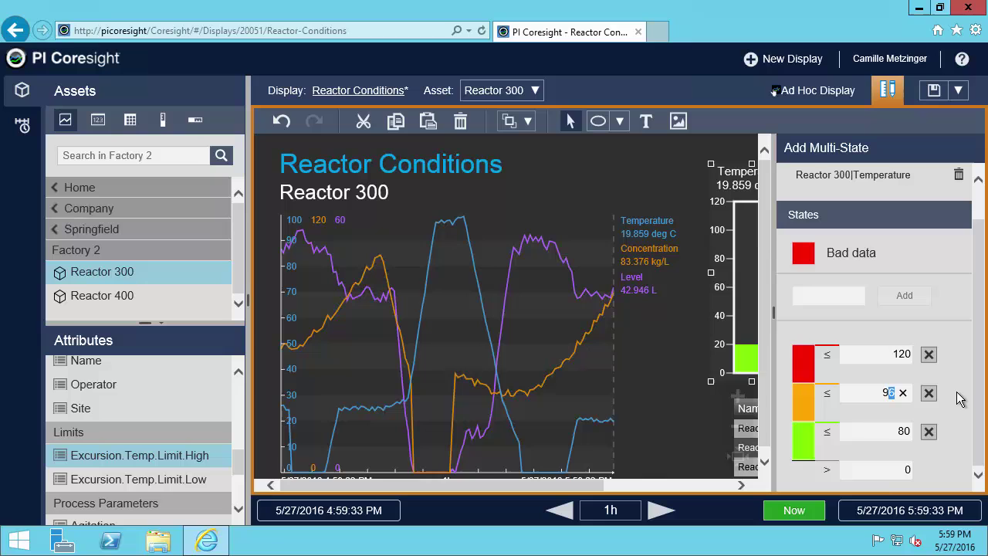
text(0)
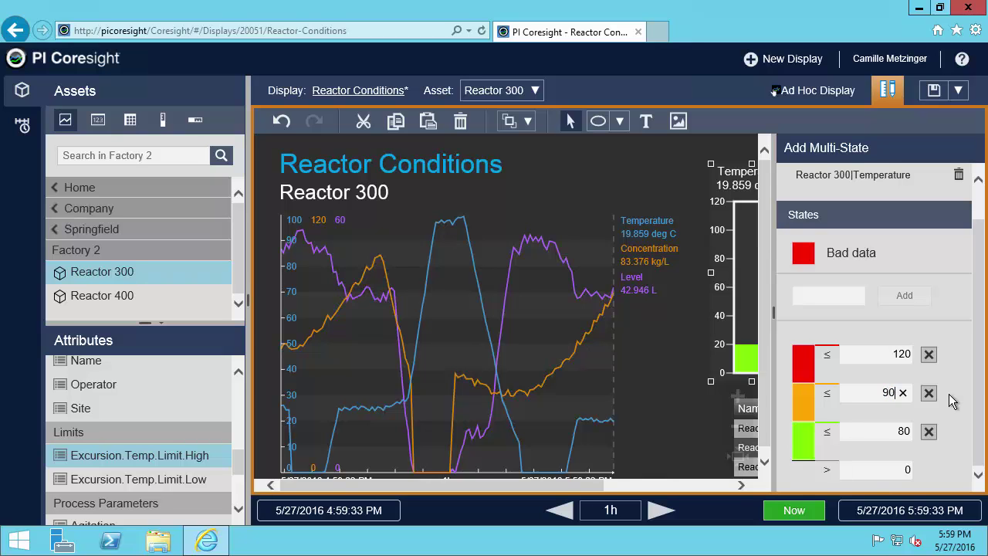
key(Return)
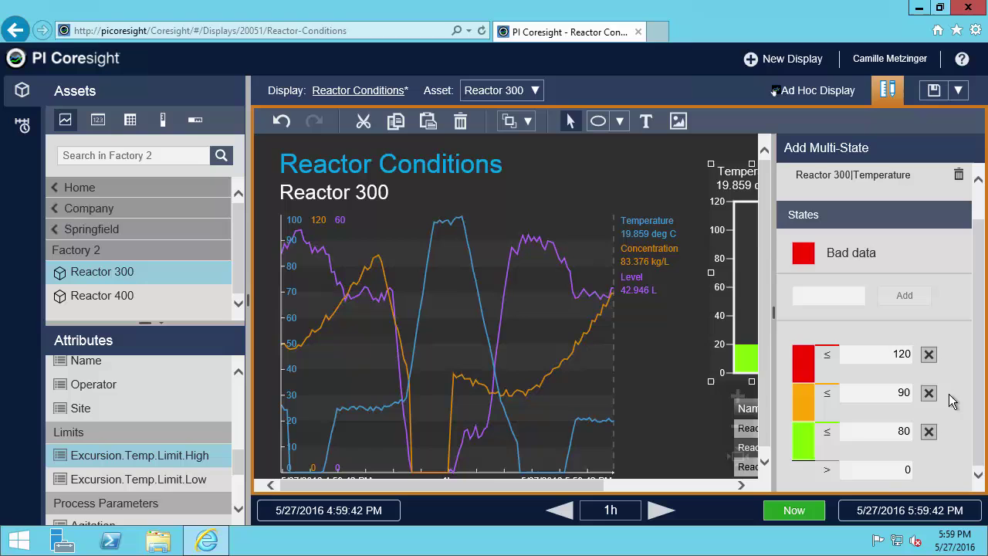
drag(827, 430, 859, 424)
drag(826, 393, 854, 386)
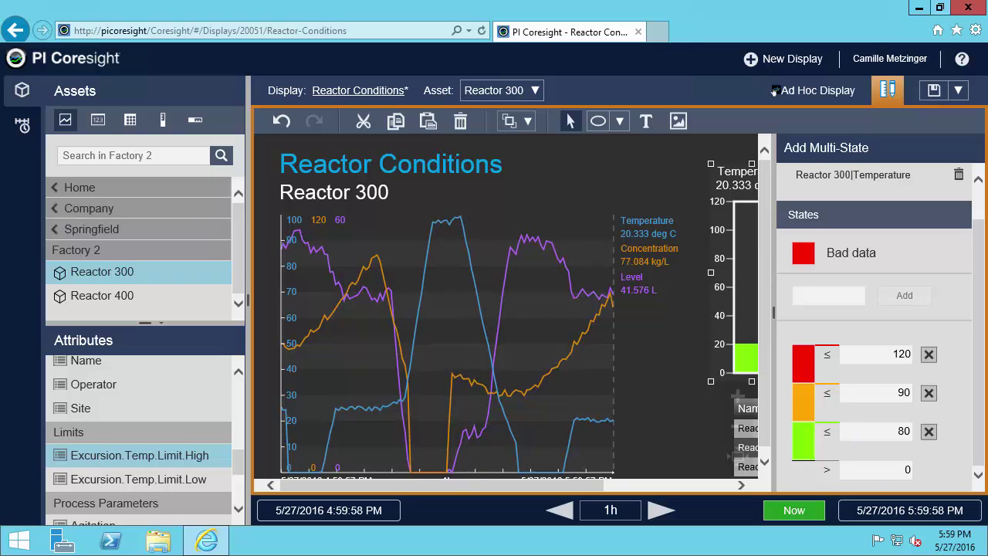
- Close the gauge's multi-state settings and exit editing mode
click(660, 165)
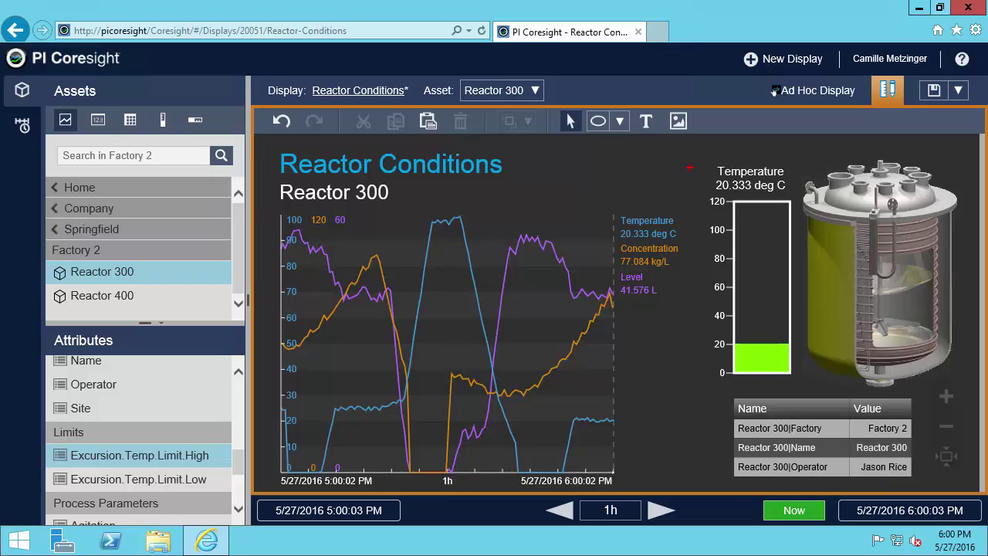
drag(702, 159, 807, 386)
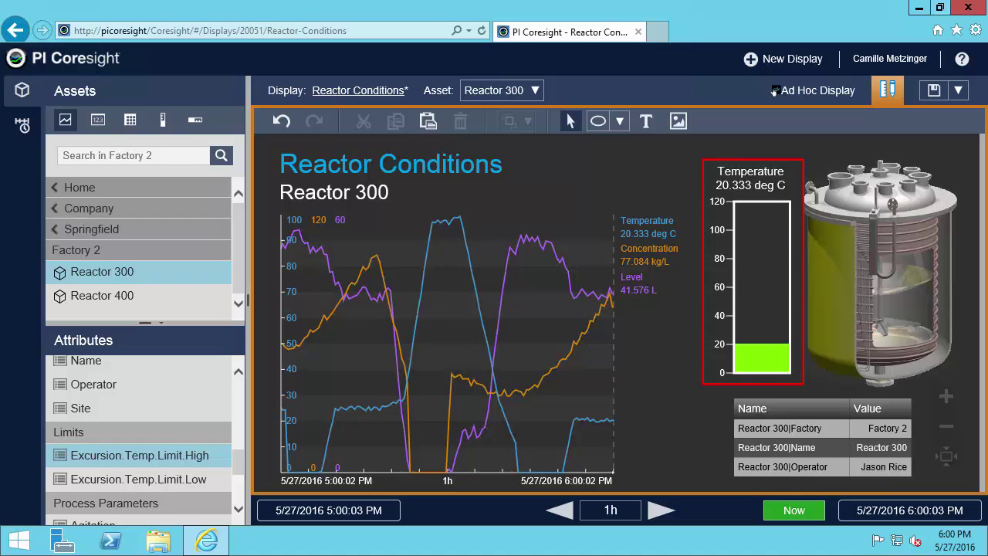
click(888, 90)
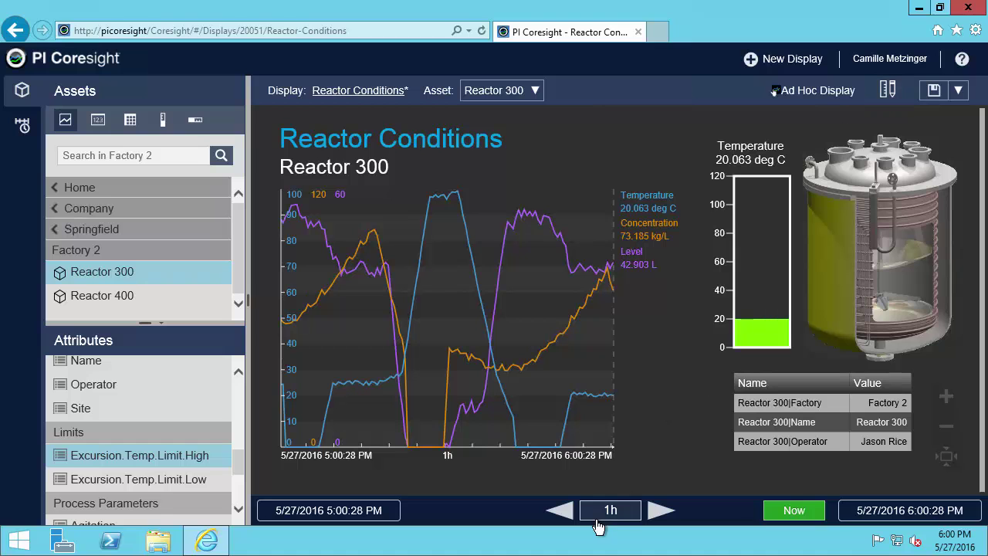
- Set the start time to *-30m and pan the trend back to 4:56–5:26 PM
click(361, 510)
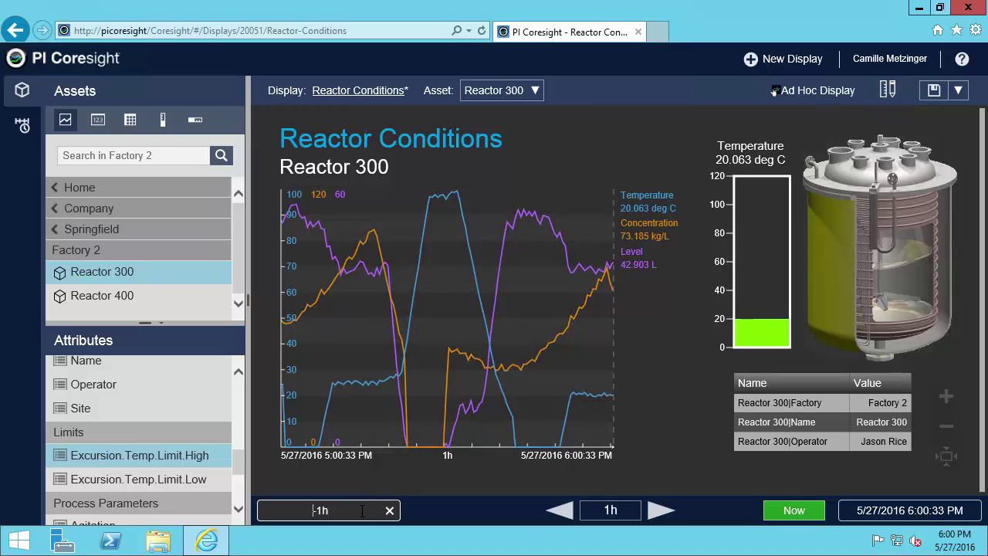
key(BackSpace)
key(BackSpace)
key(BackSpace)
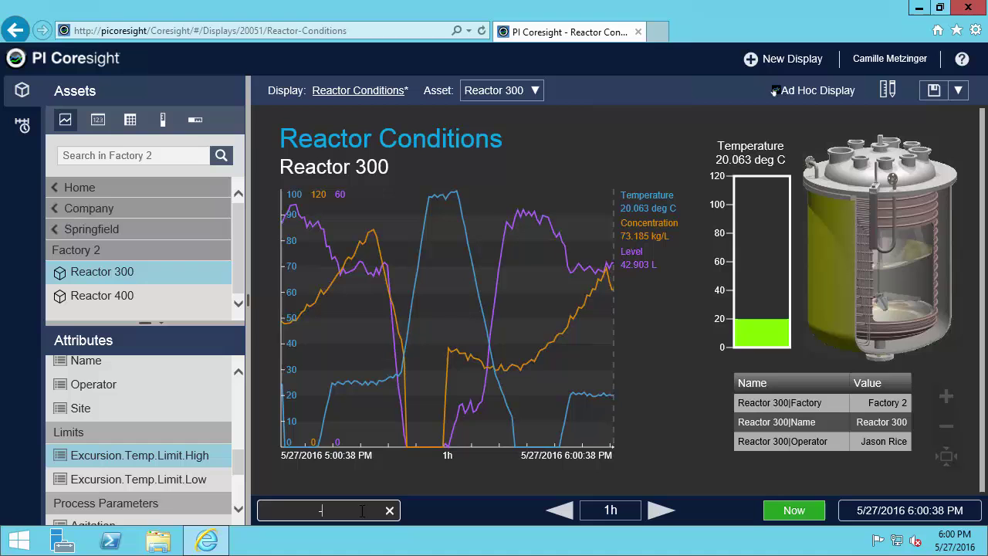
text(*-30m)
key(Return)
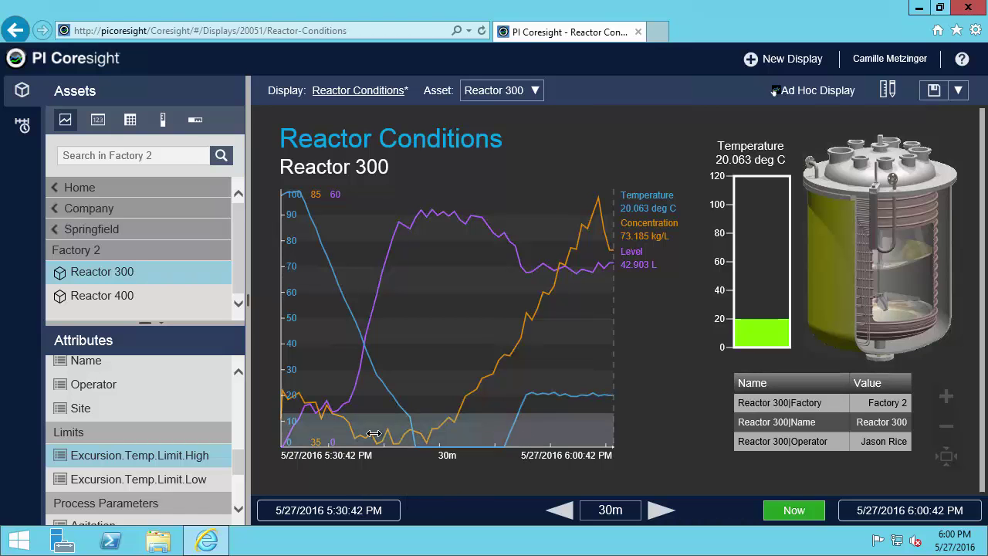
drag(366, 435, 576, 440)
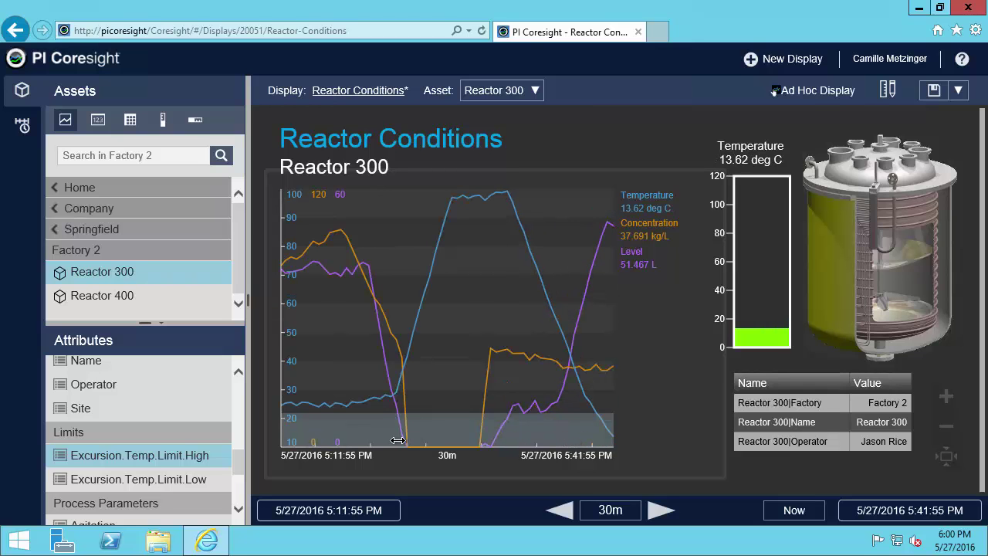
drag(390, 437, 530, 440)
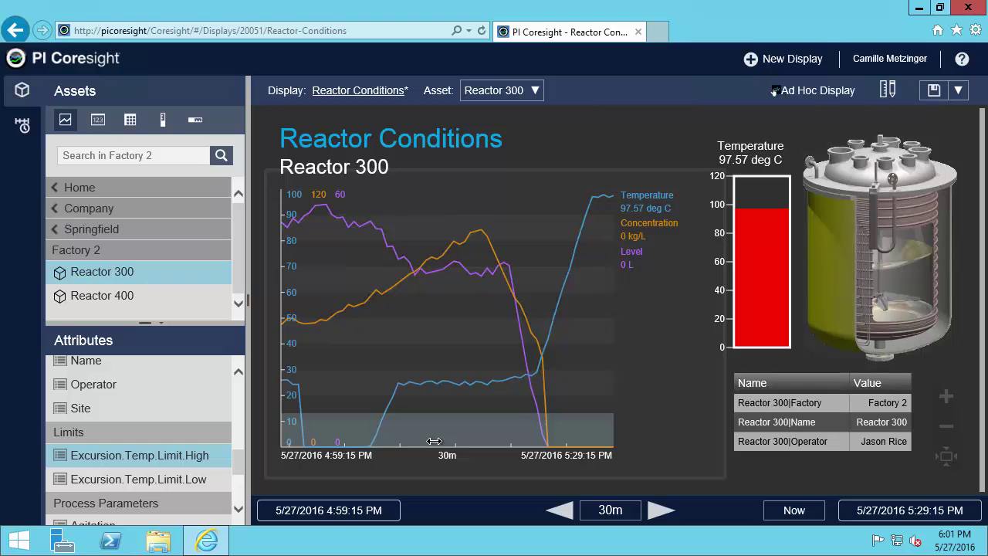
drag(435, 441, 464, 432)
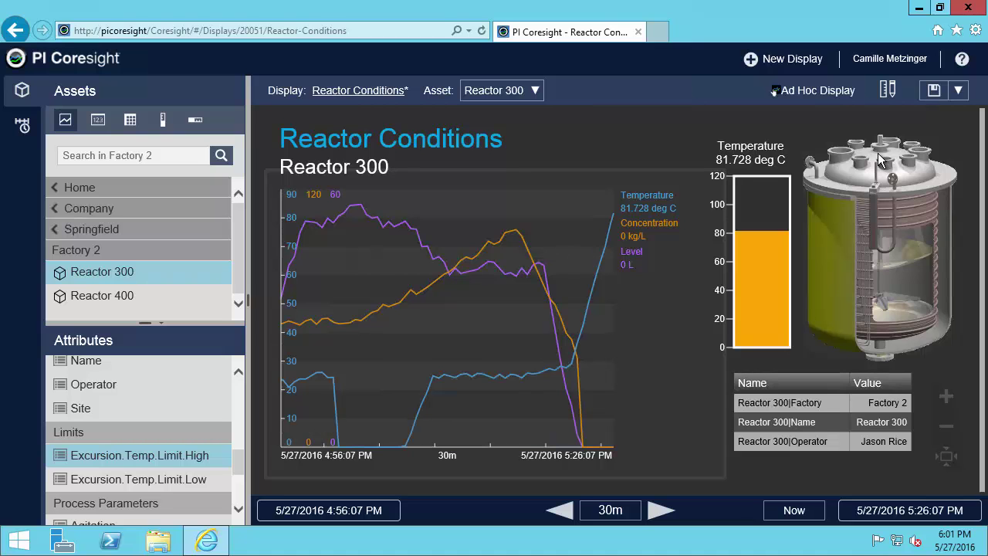
- In editing mode, draw an ellipse as a circle over the middle of the reactor vessel
click(888, 91)
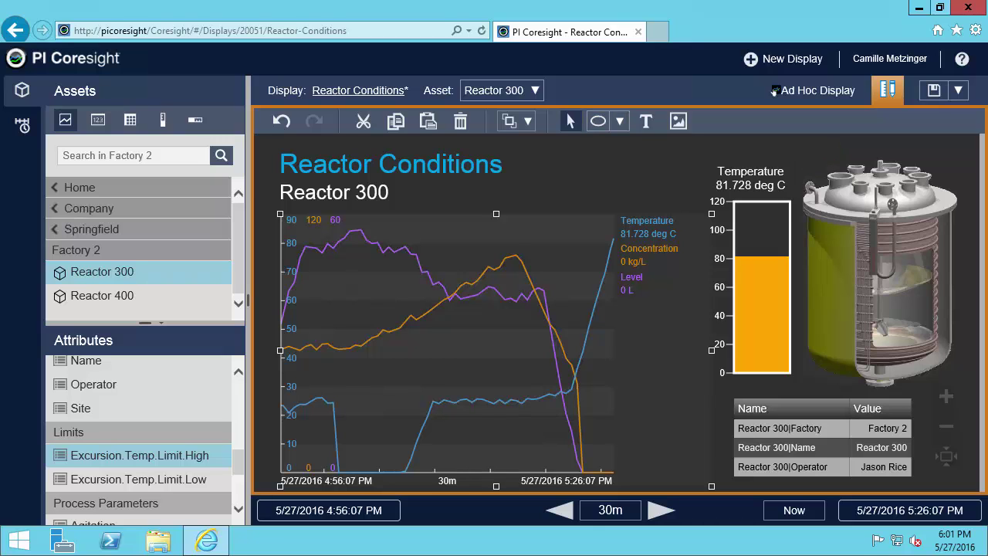
click(620, 124)
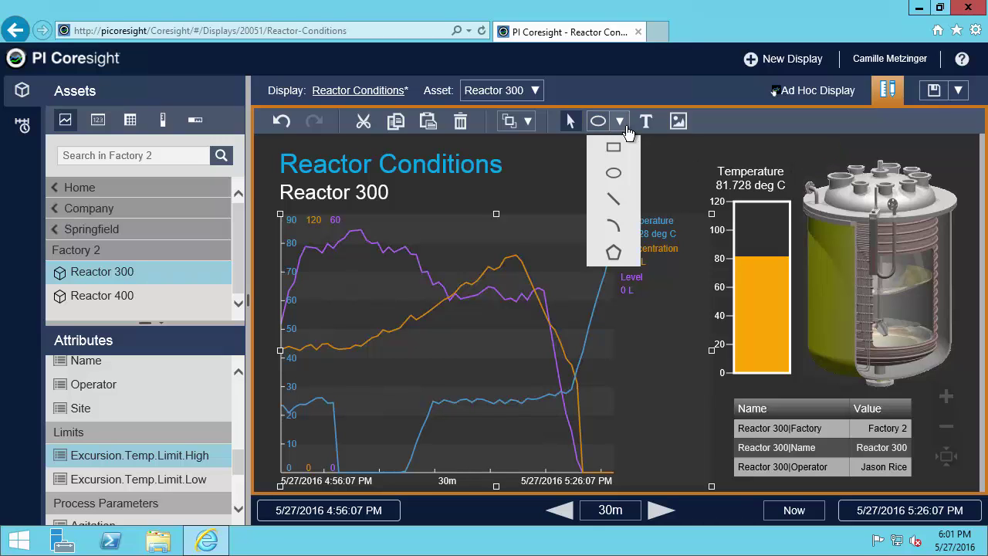
click(617, 176)
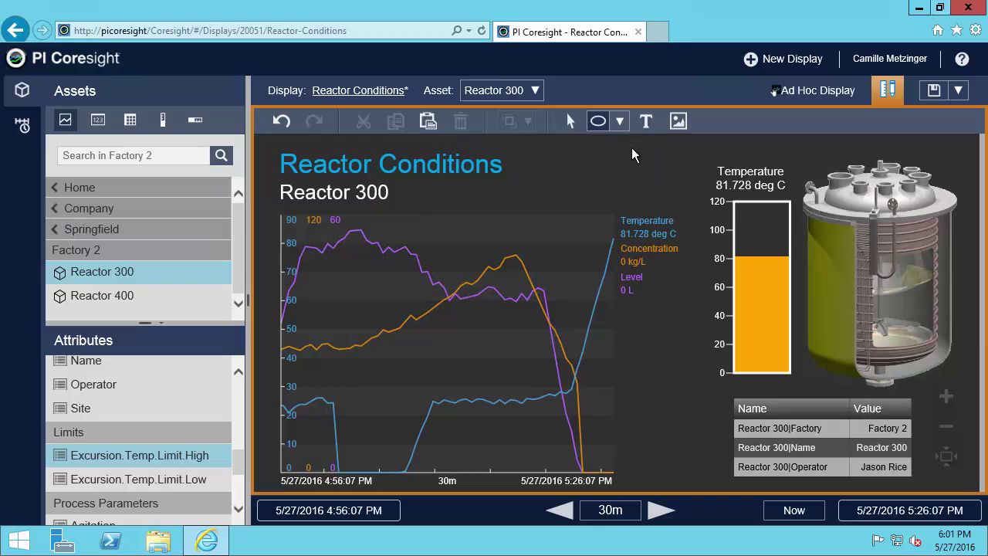
drag(675, 184, 888, 279)
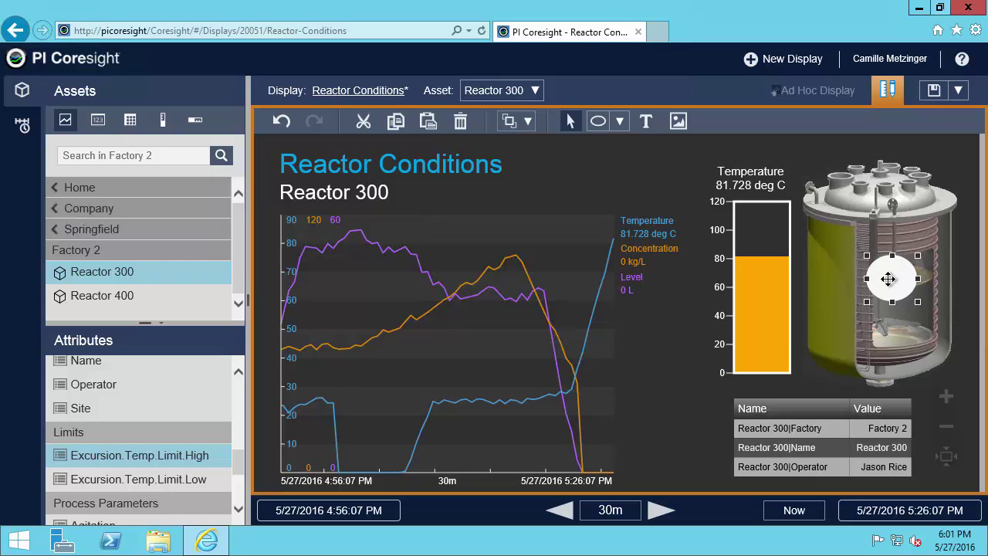
- Configure a multi-state on the circle using the Reactor 300 Temperature attribute
right_click(888, 279)
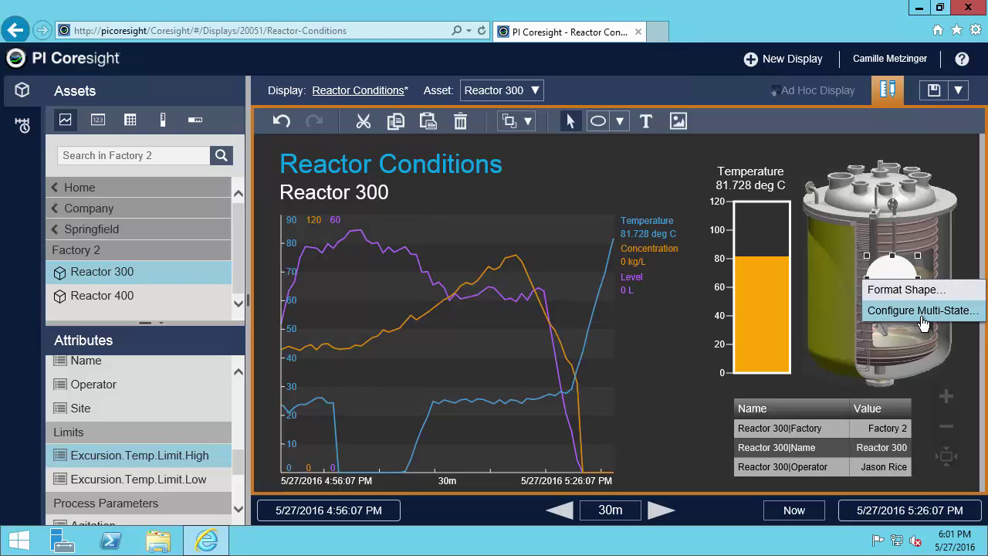
click(922, 310)
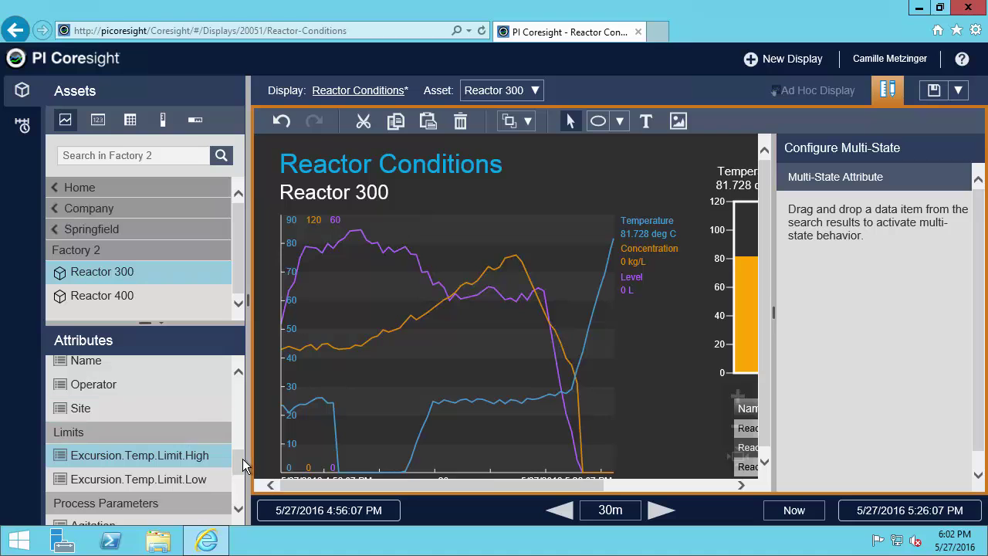
scroll(226, 465, down, 5)
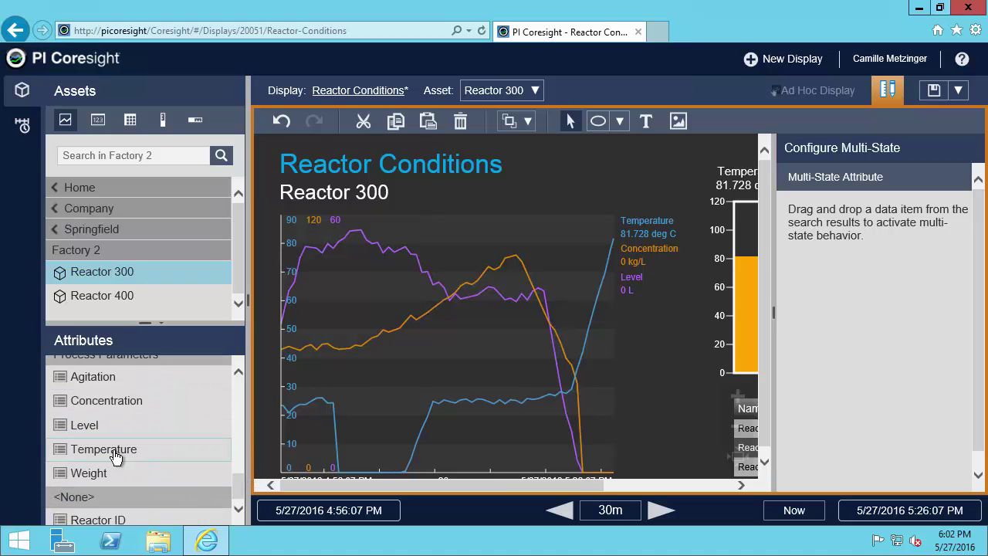
drag(109, 456, 803, 222)
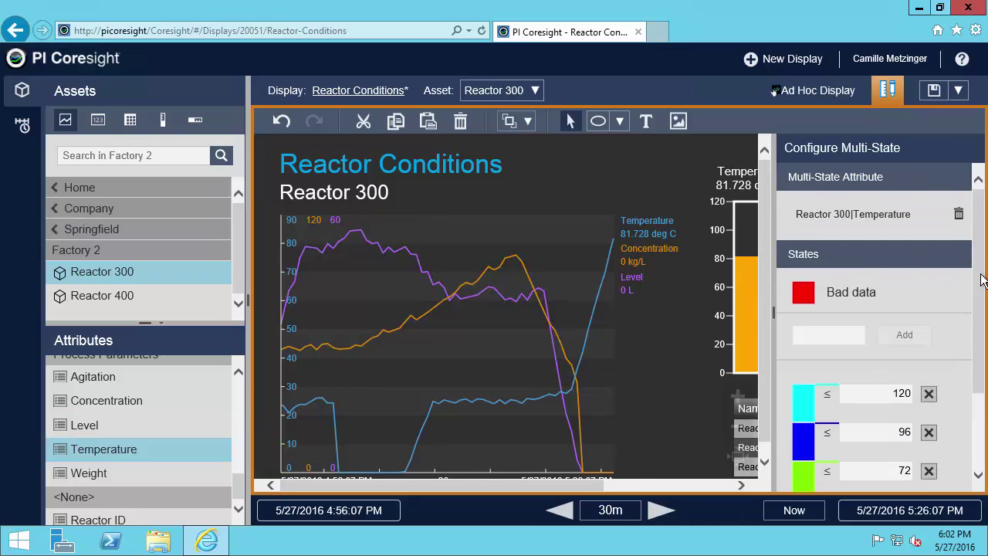
- Delete the circle's 24 and 48 states and change the limits 72 to 80 and 96 to 90
drag(982, 283, 979, 366)
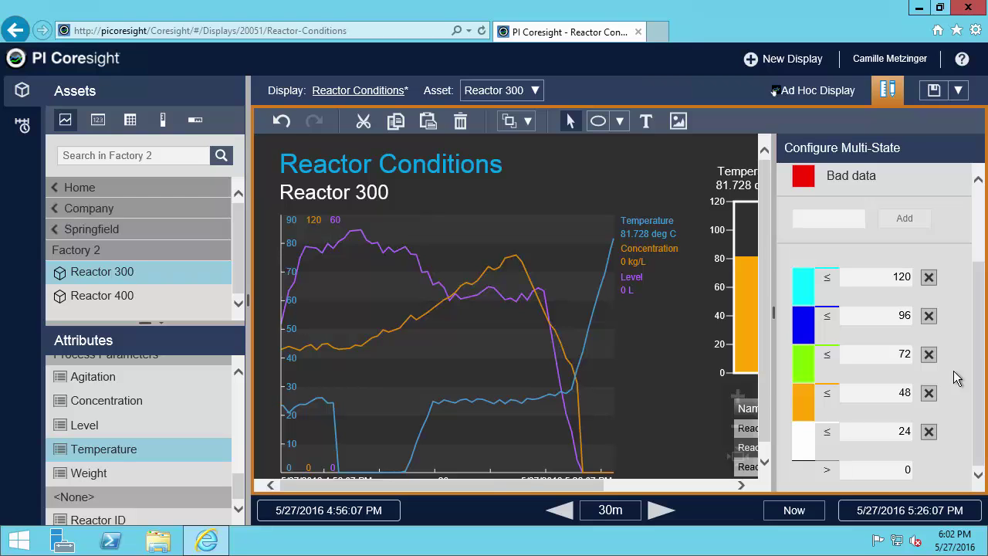
click(929, 431)
click(929, 431)
click(888, 432)
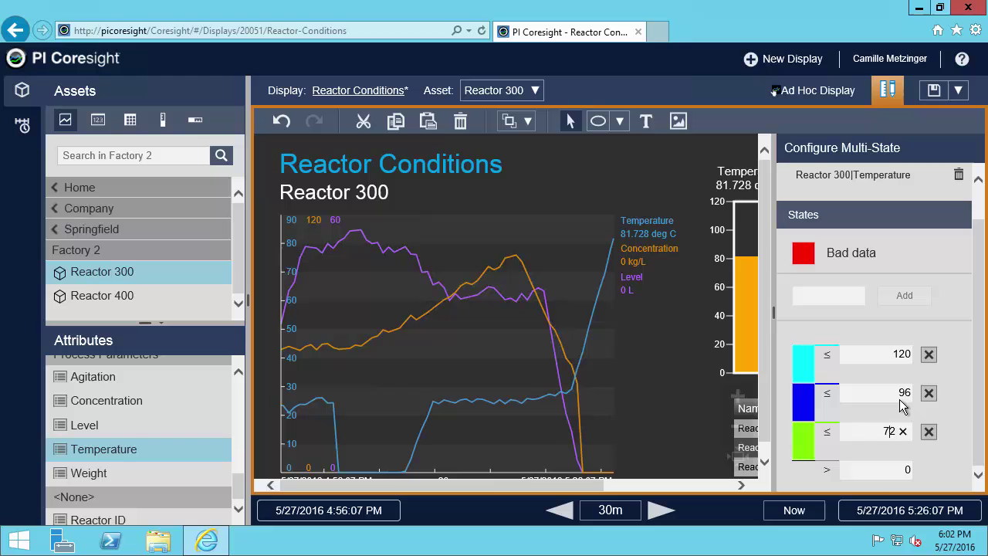
key(BackSpace)
key(BackSpace)
text(80)
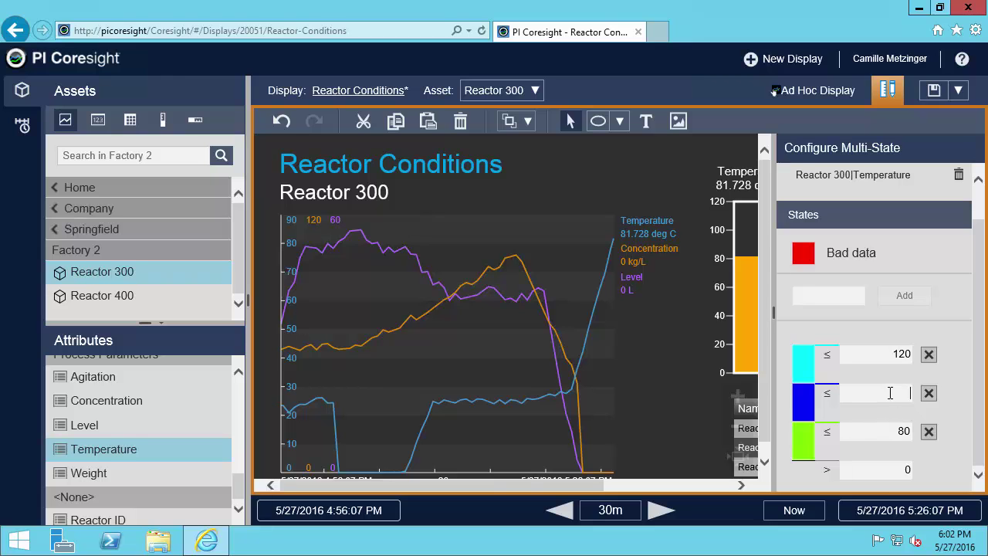
click(890, 393)
key(BackSpace)
text(0)
- Colour the 90 state orange and the 120 state red, then close the settings
click(801, 409)
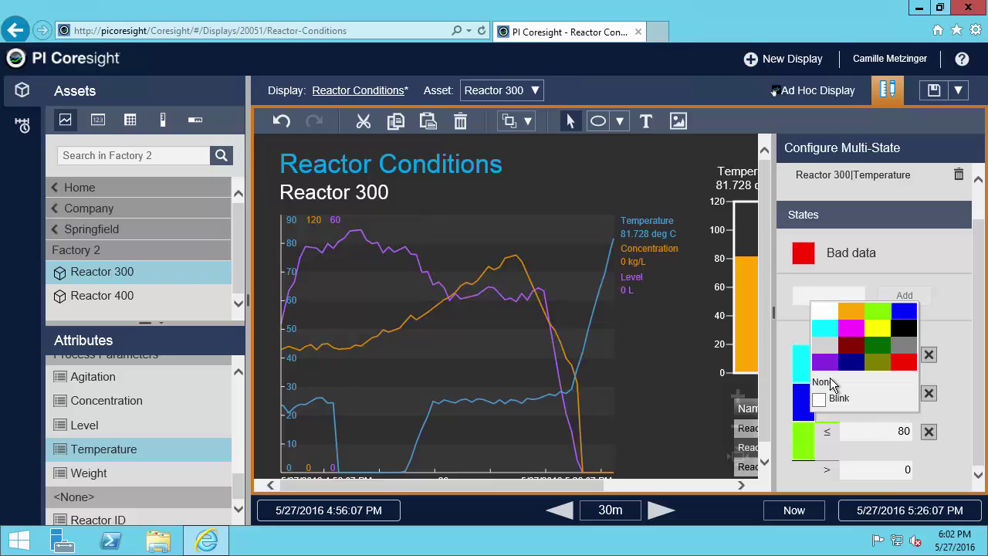
click(854, 315)
click(807, 364)
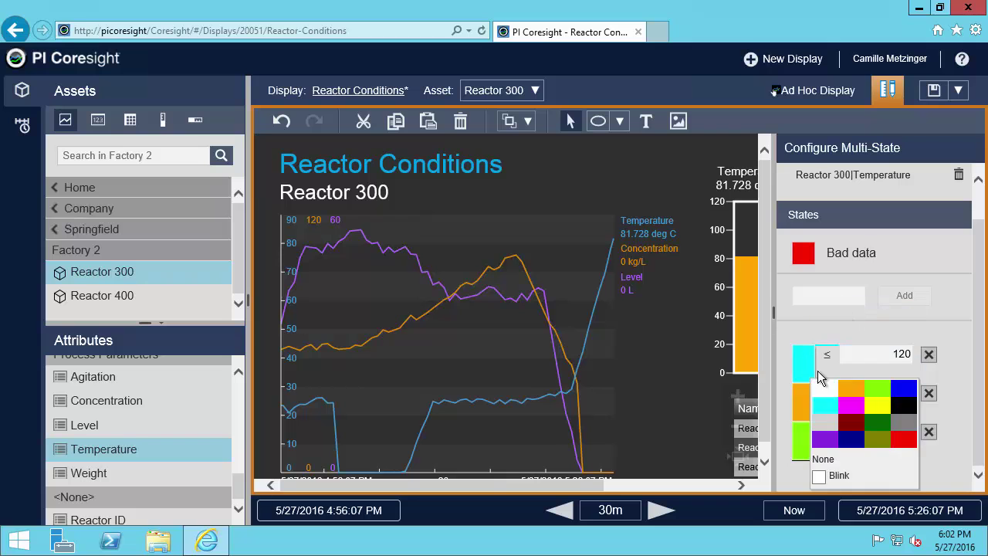
click(904, 438)
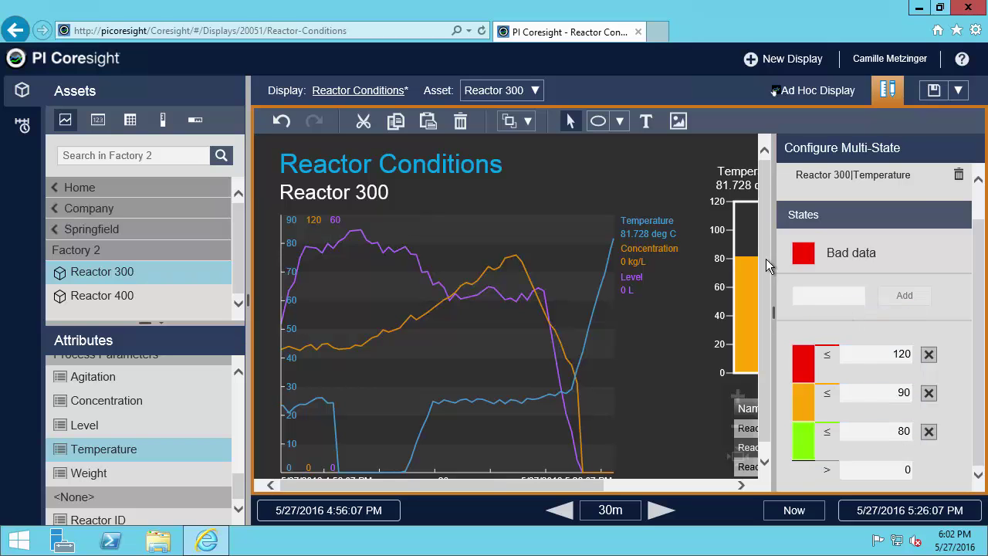
click(691, 171)
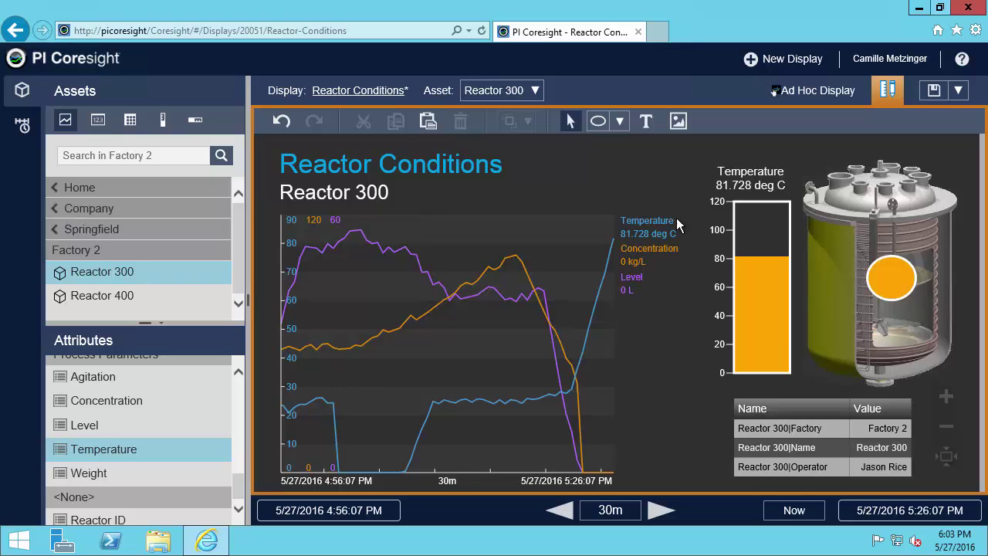
- Jump the time range to now (5:33:18–6:03:18 PM), turning gauge and circle green
click(794, 513)
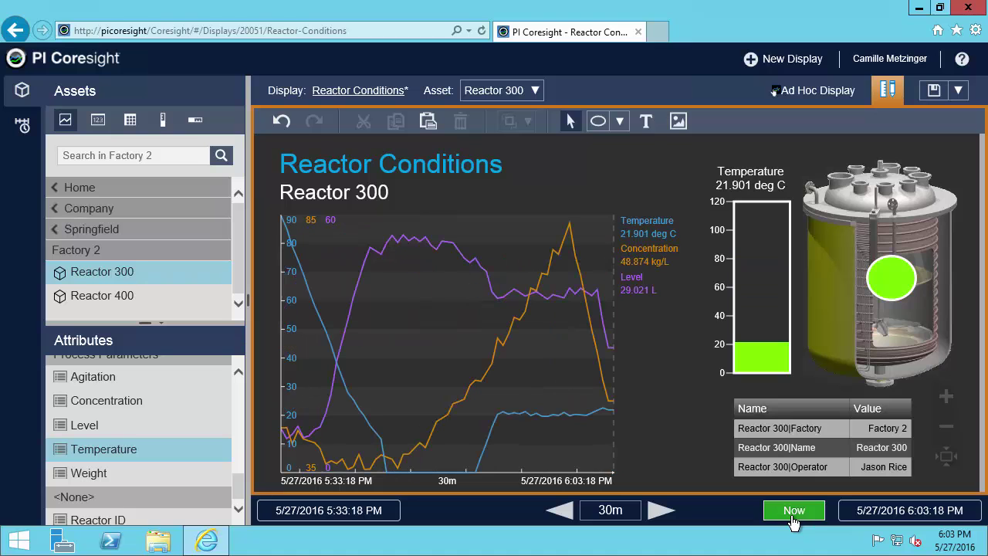